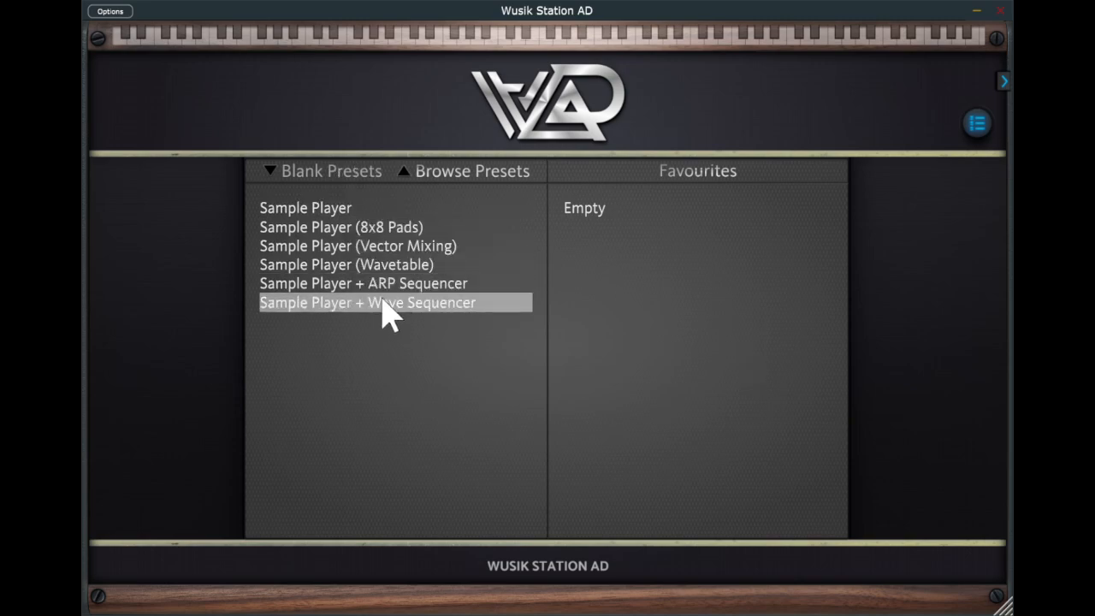
Look at the preset browser, close it, and start a blank Sample Player preset.
click(479, 176)
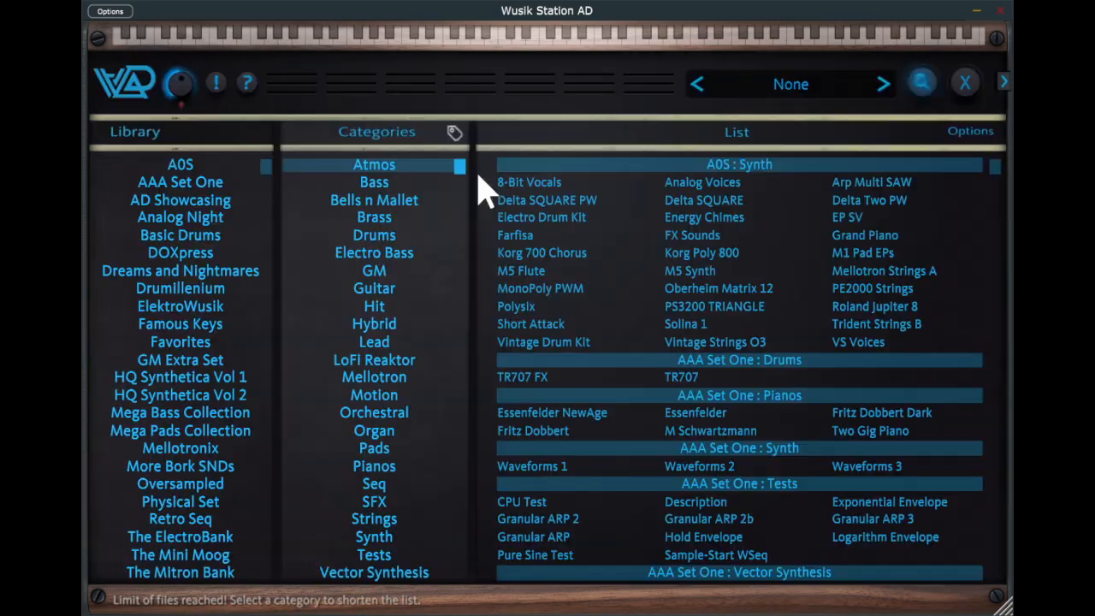
click(966, 83)
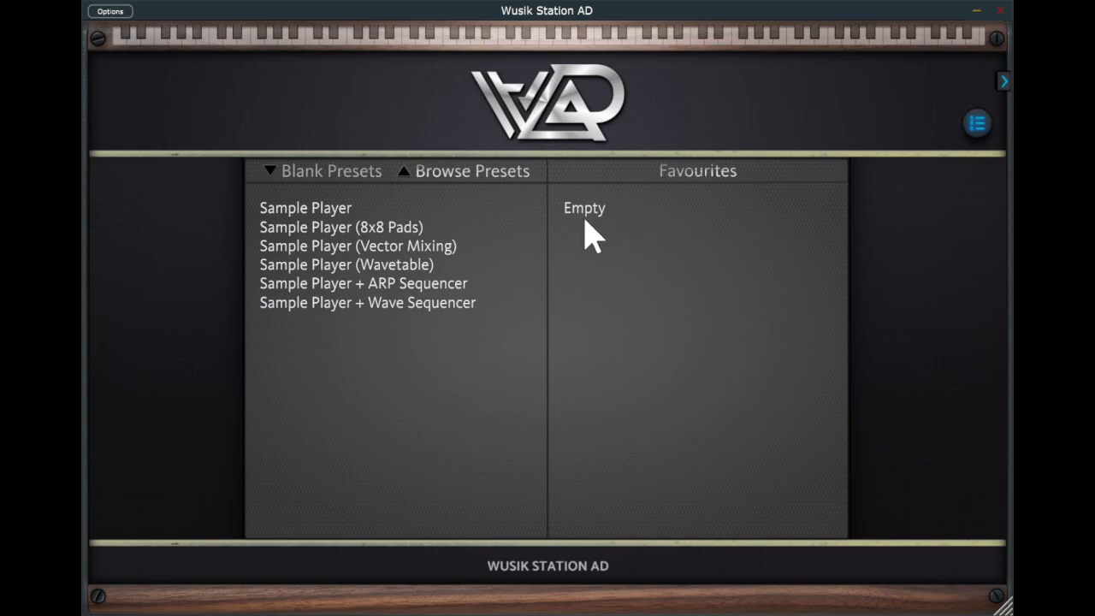
click(379, 211)
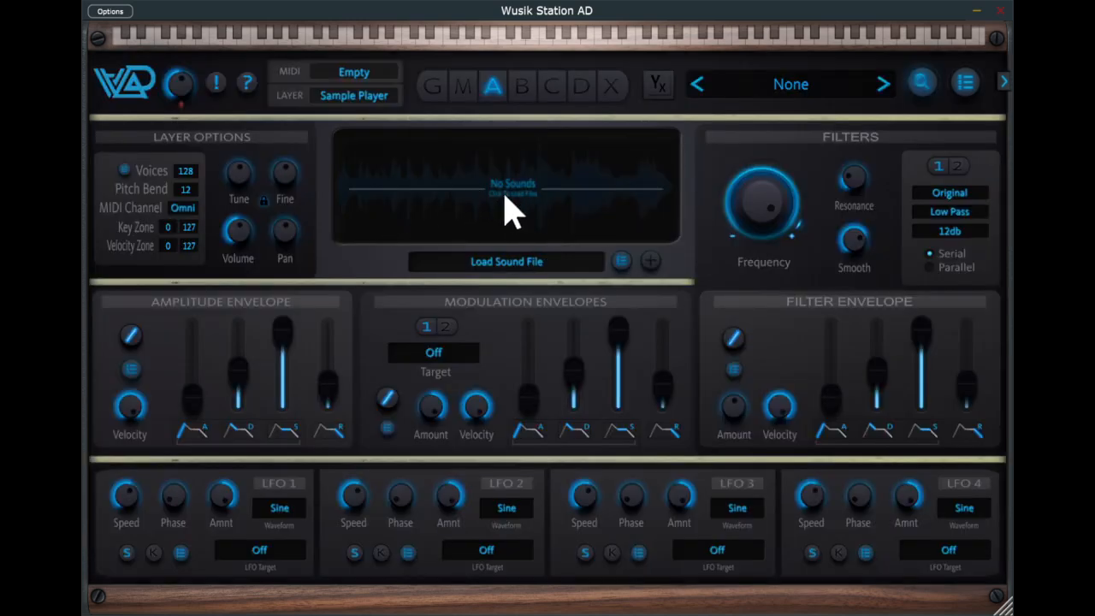
Load the M5 Synth sound from the A0S Synths set into the layer.
click(512, 260)
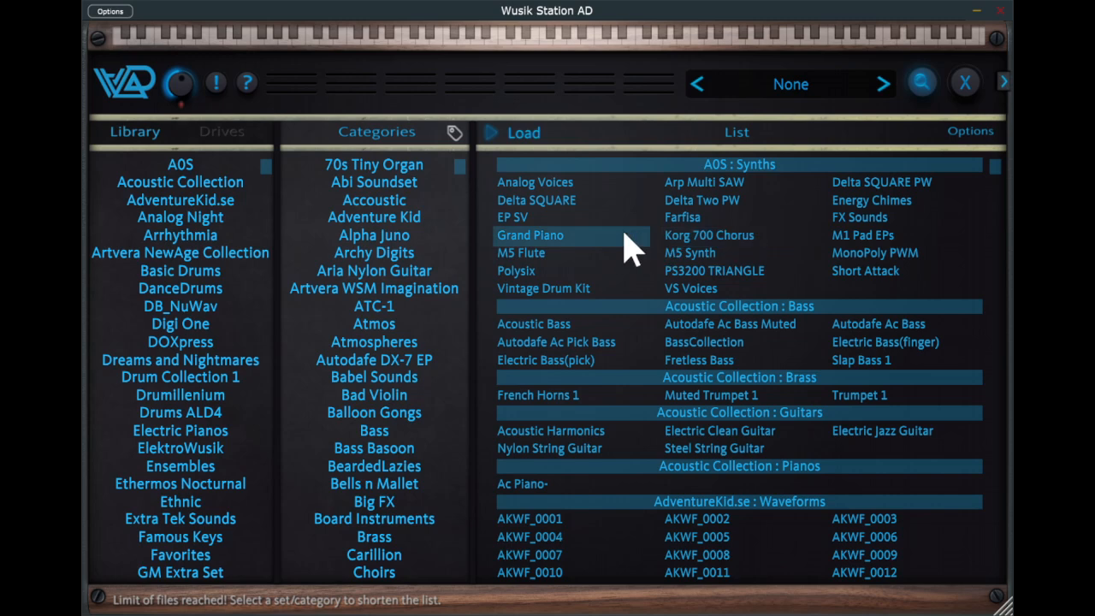
click(721, 259)
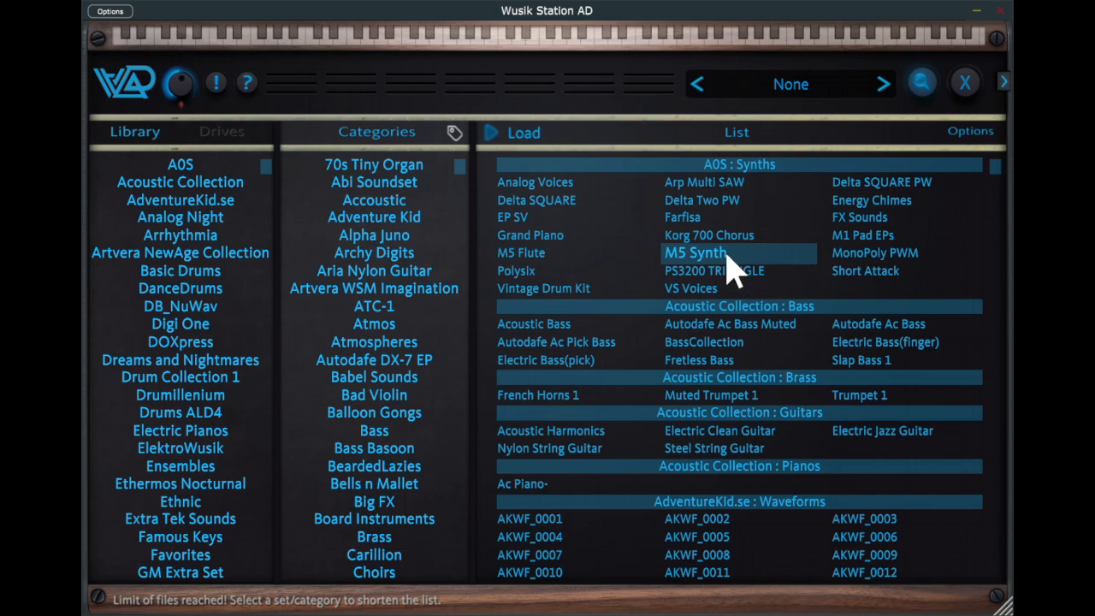
click(509, 141)
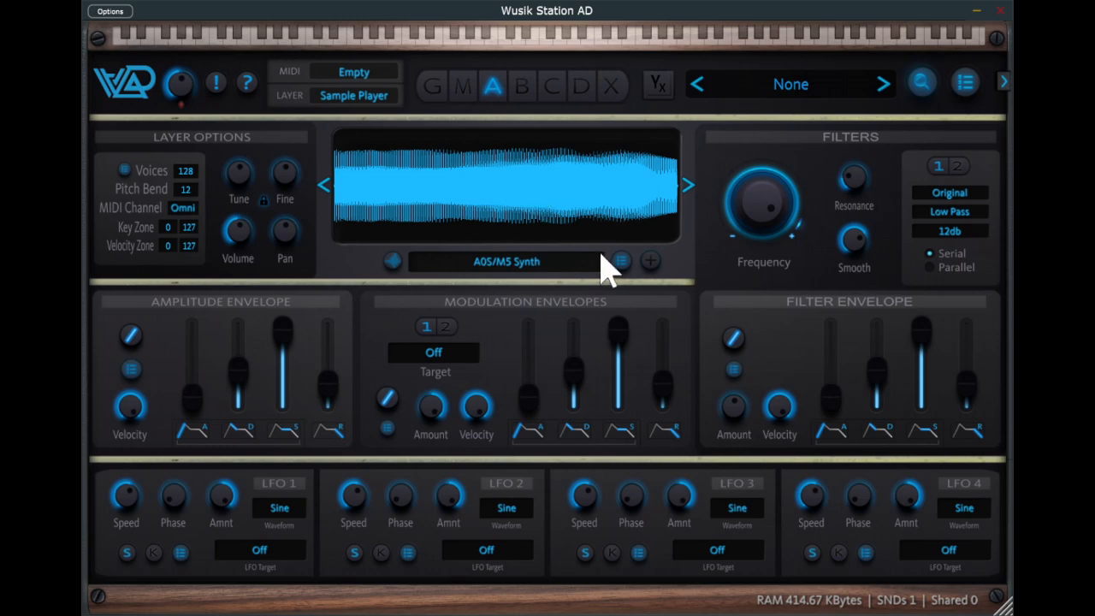
Replace the layer's sound with Analogflow from the Analog Night library.
right_click(642, 297)
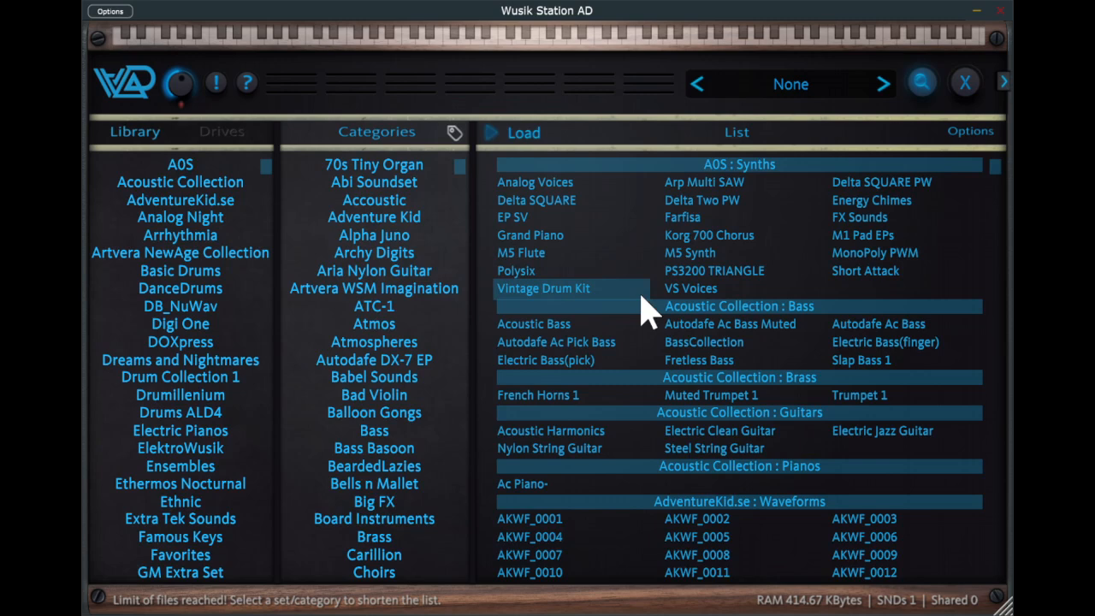
click(221, 224)
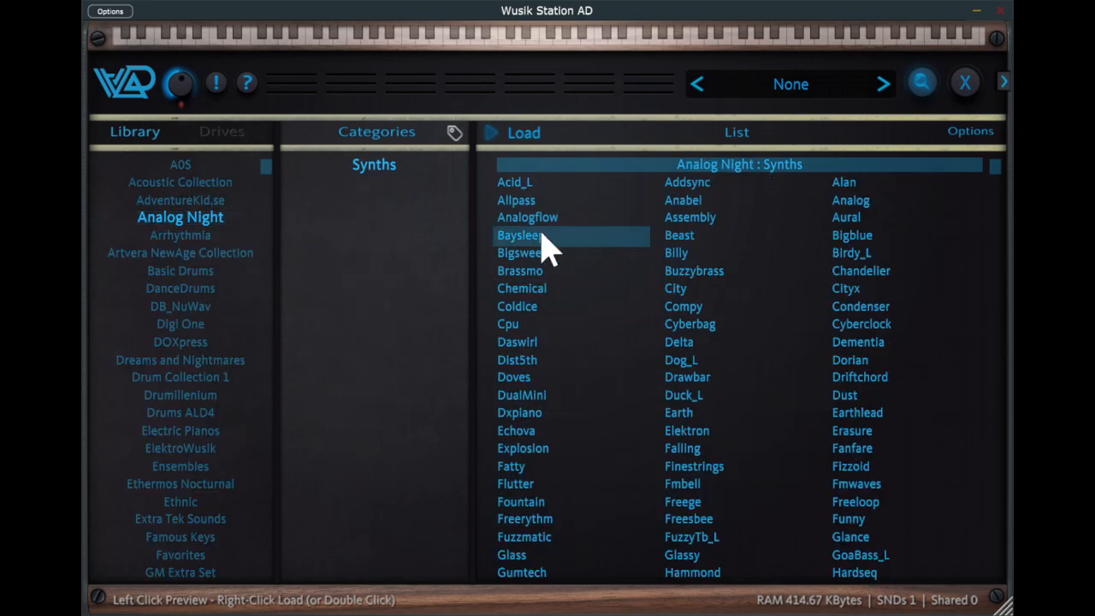
click(580, 224)
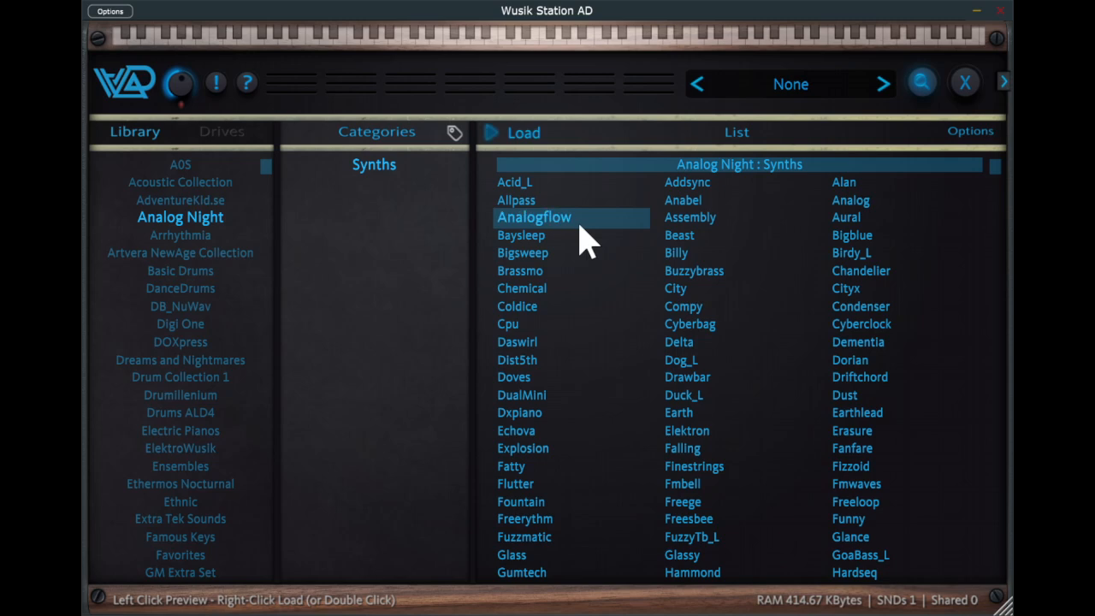
right_click(580, 225)
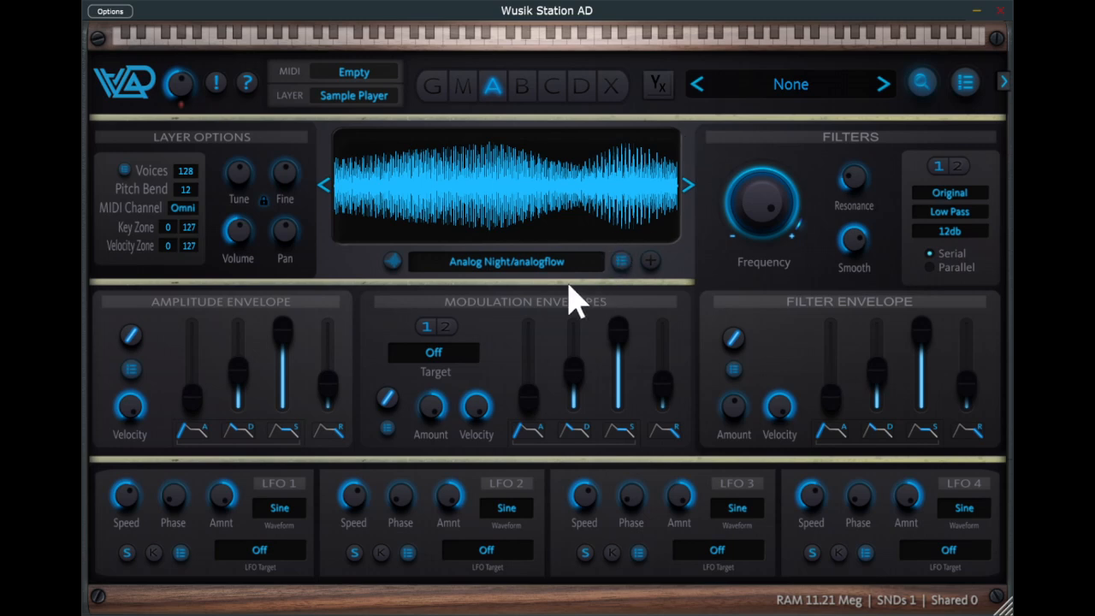
Add the Bigblue sound from Analog Night as a second sound and raise its global fine tuning slightly in the sample editor.
click(606, 283)
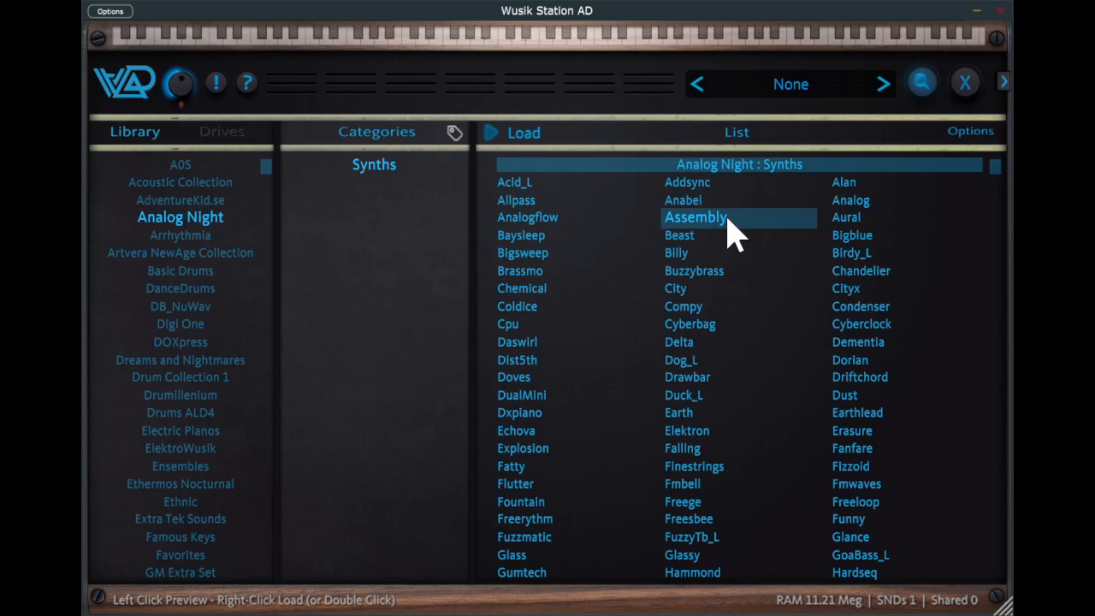
double_click(857, 238)
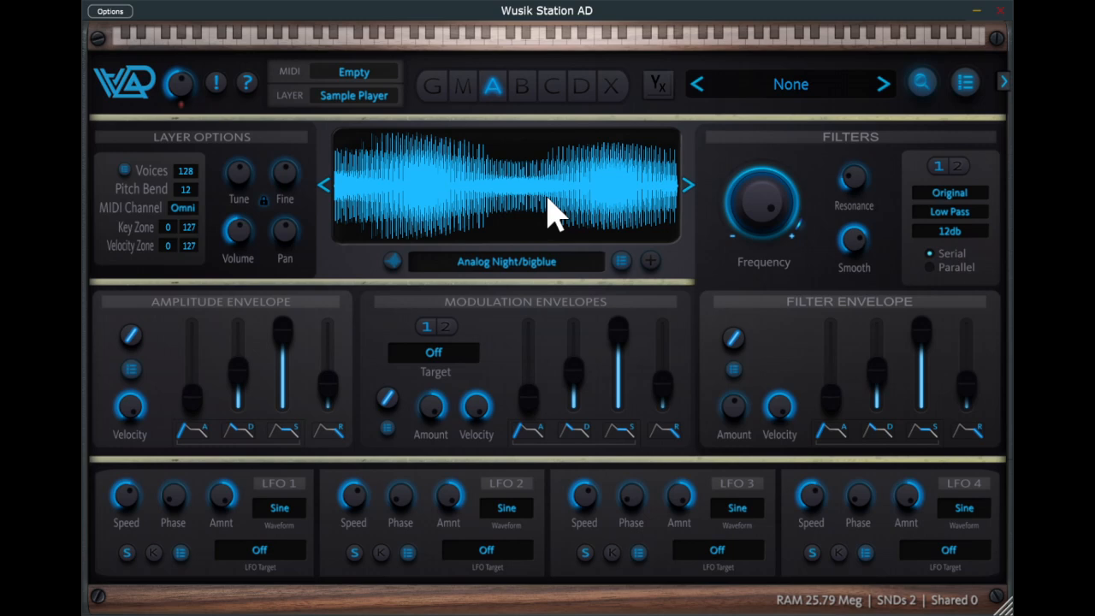
click(394, 263)
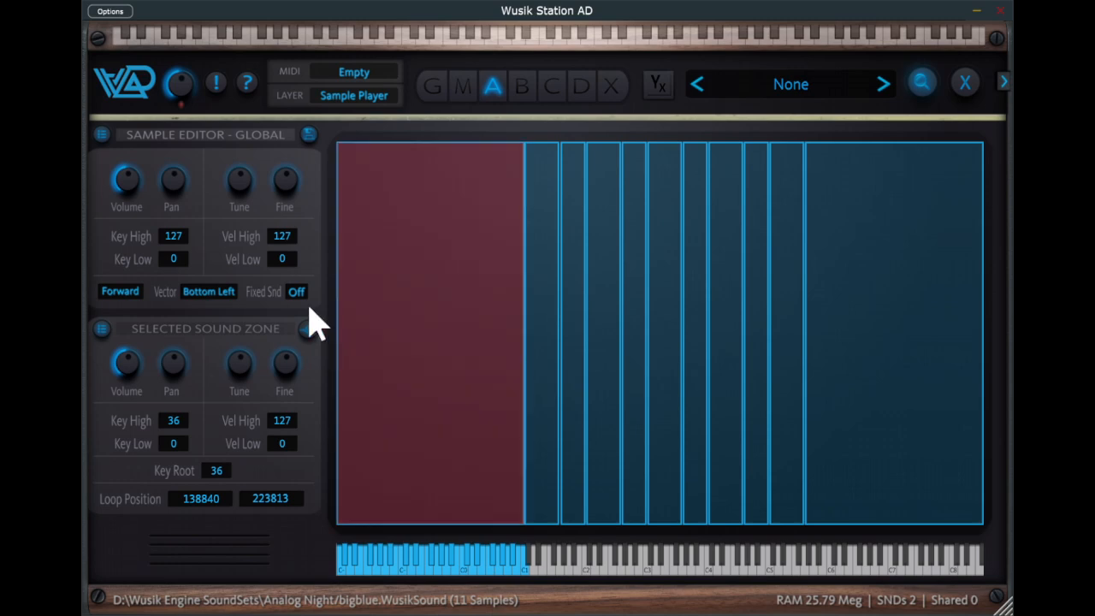
mouse_move(294, 193)
drag(293, 182, 300, 165)
click(971, 93)
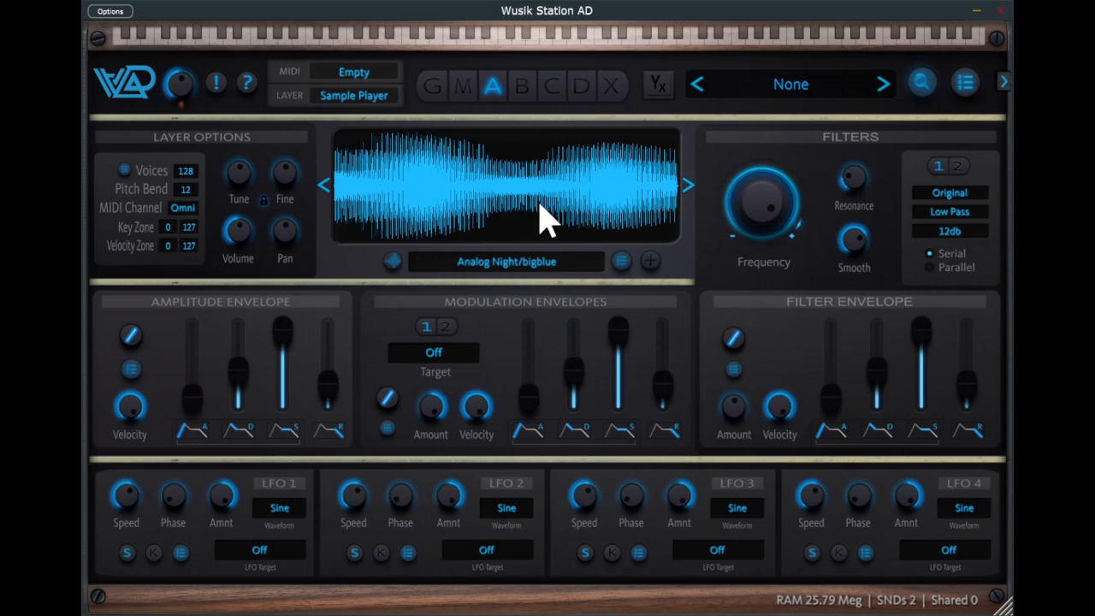
Add the Compy sound from the Analog Night library to the layer as a third sound.
right_click(648, 309)
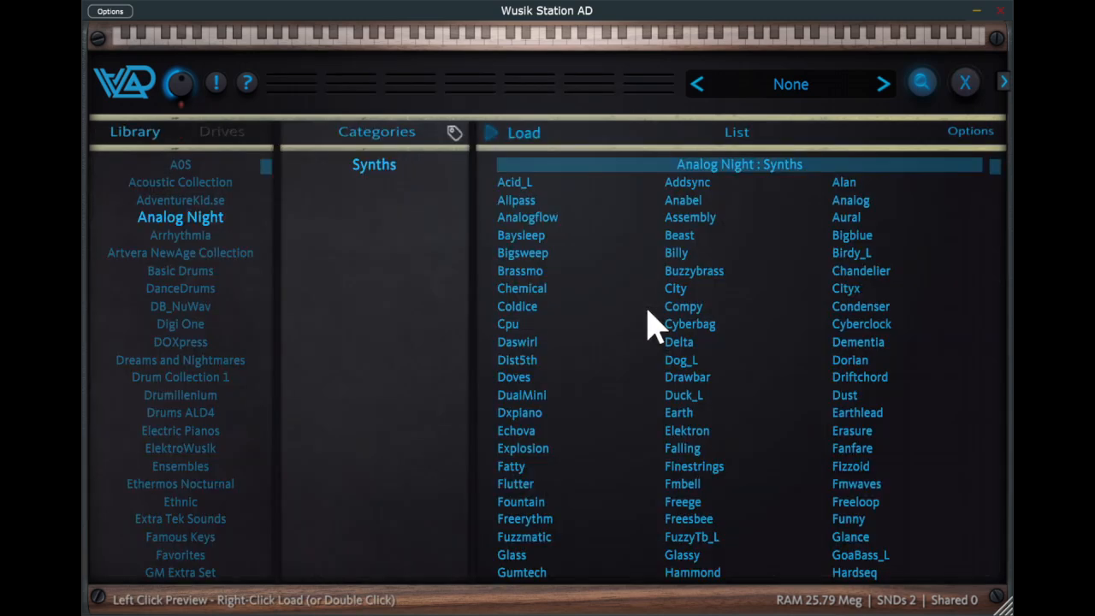
click(693, 295)
click(704, 306)
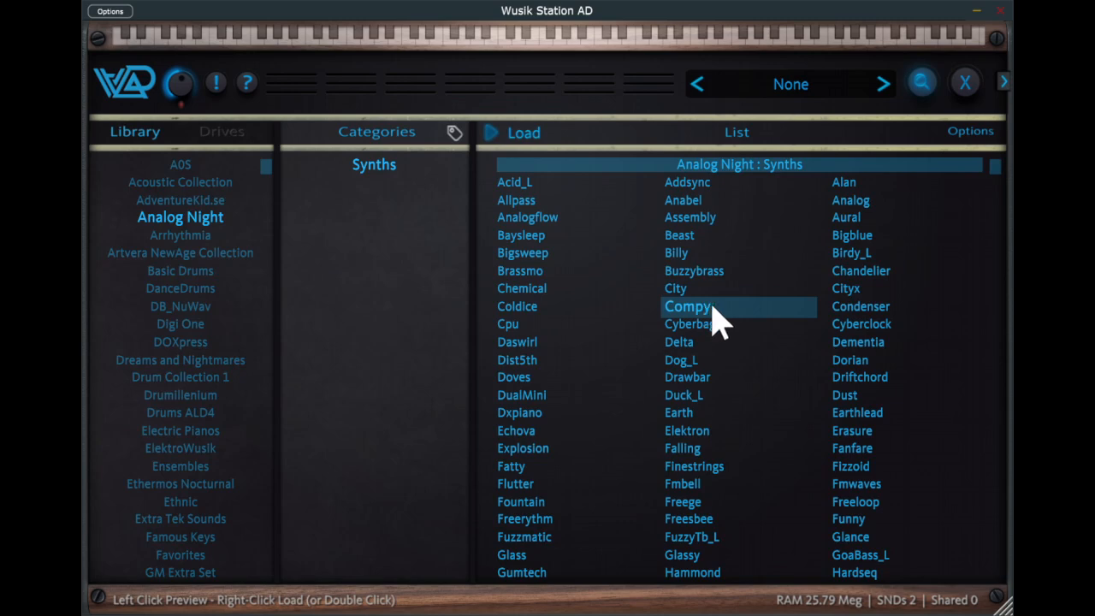
right_click(710, 308)
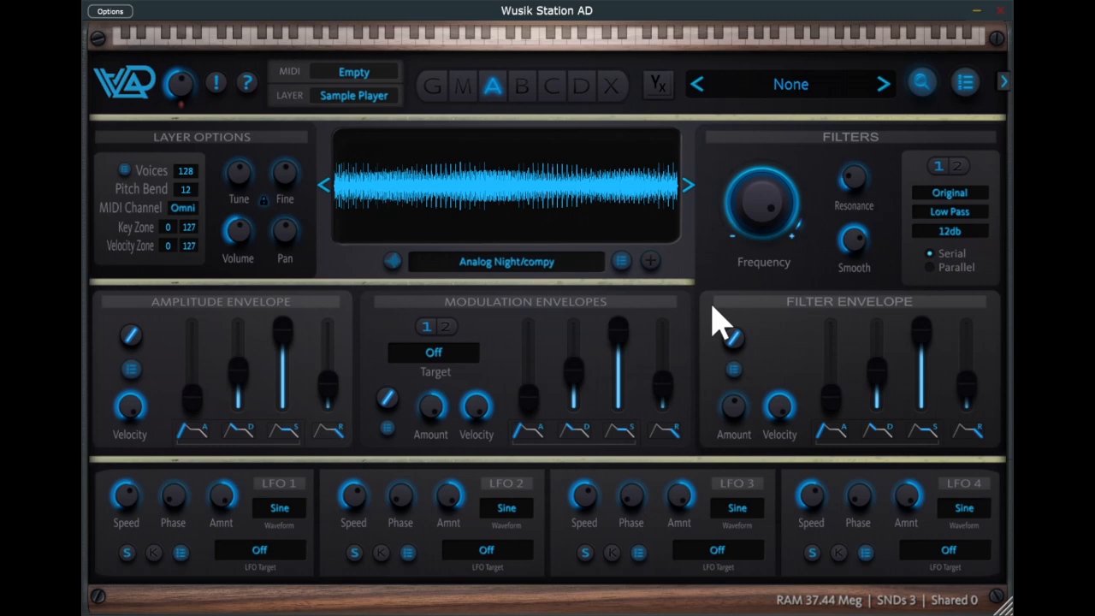
Lower the Compy sound's global fine tuning slightly and raise its coarse tuning in the sample editor.
click(393, 261)
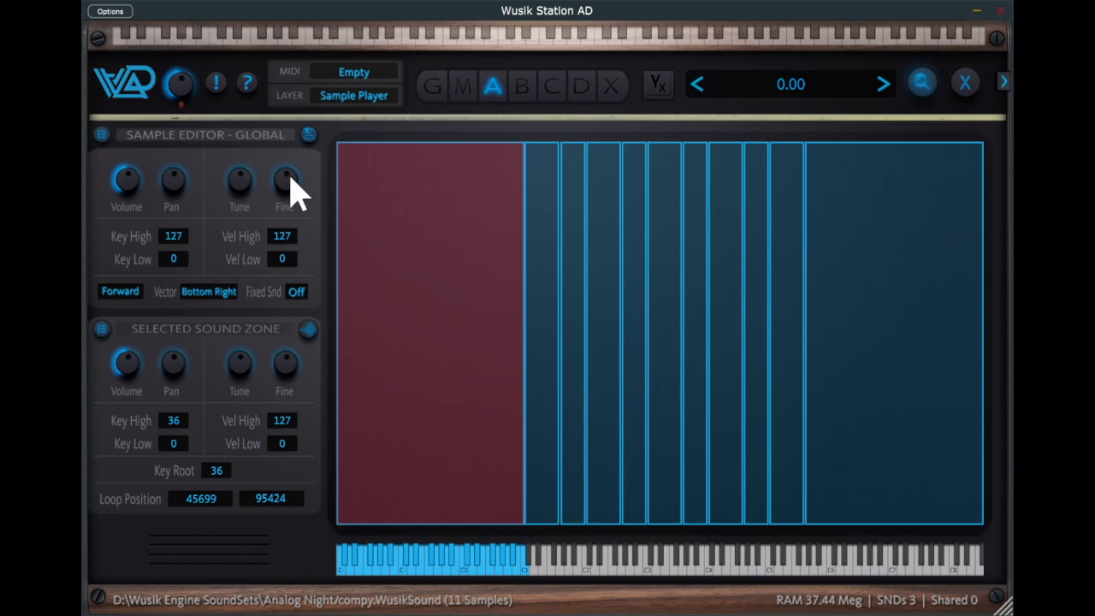
drag(291, 177, 292, 190)
drag(255, 201, 252, 161)
click(971, 89)
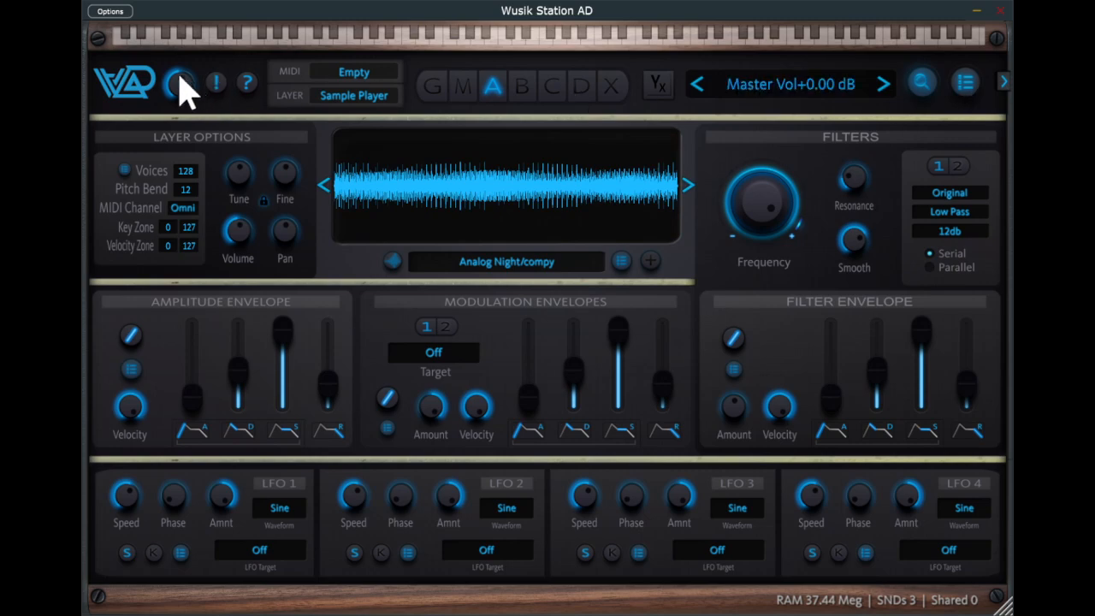
Check the version in the global options, and set filter 1 to a V.Analog High Pass with a lowered frequency.
click(135, 99)
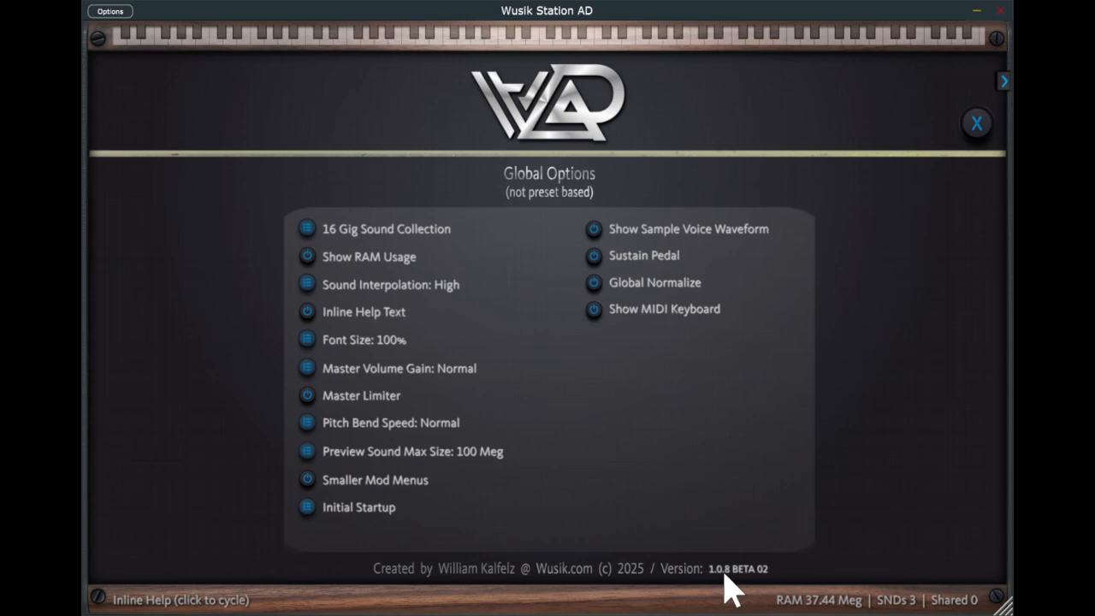
click(978, 125)
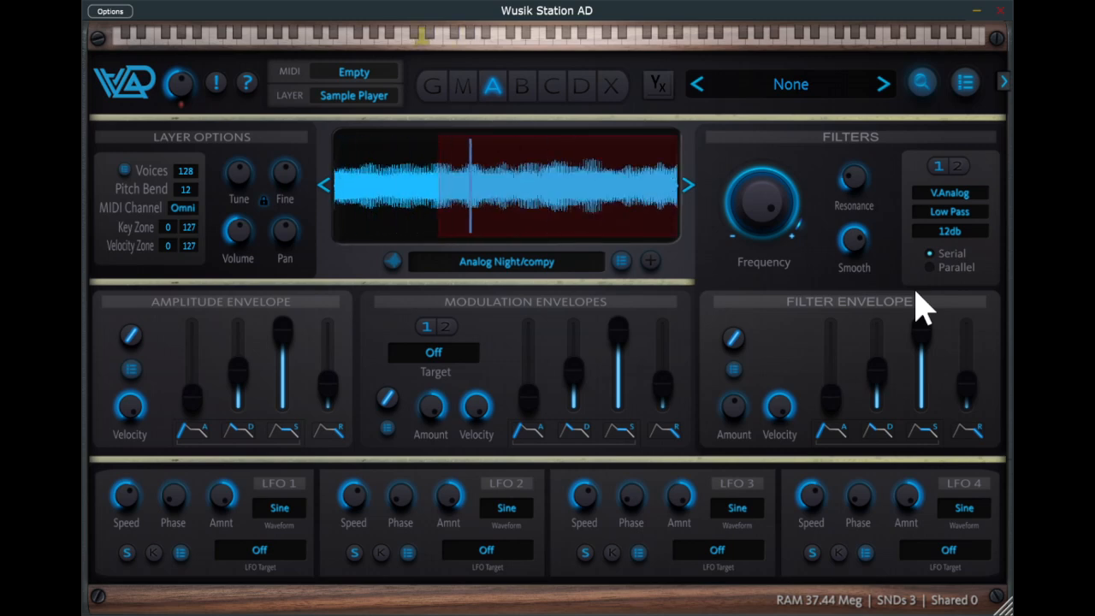
click(950, 211)
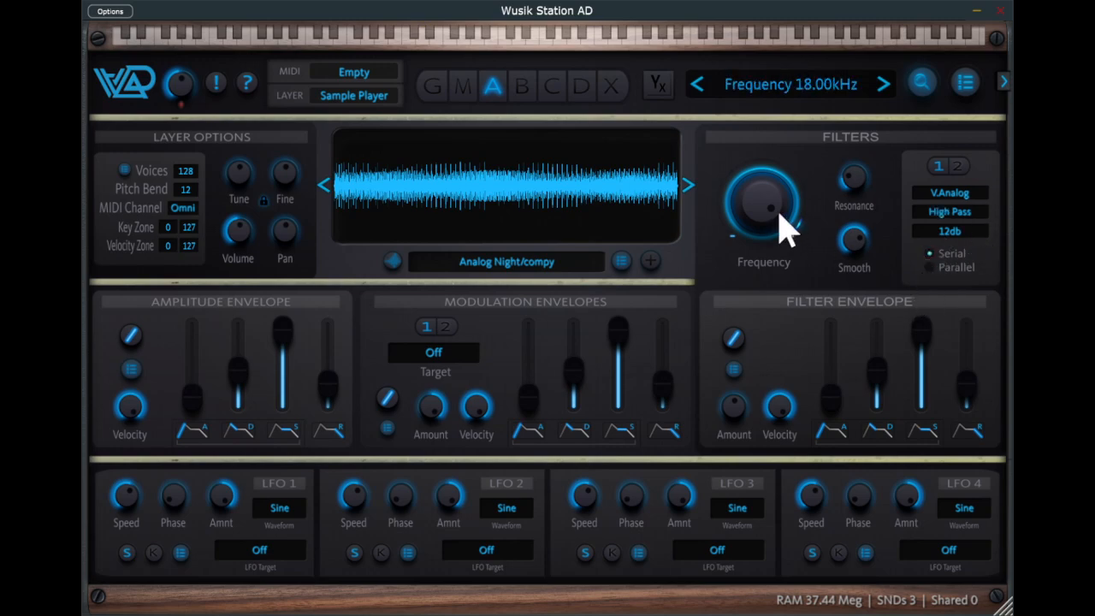
drag(734, 230, 771, 261)
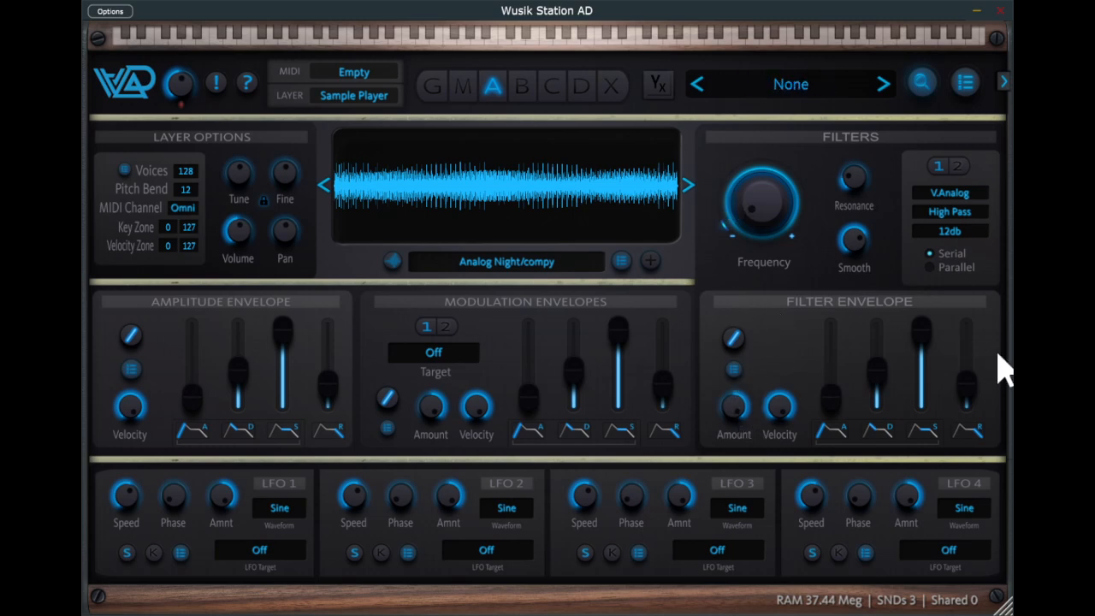
Set the filter envelope to 0% sustain, 2.14 s decay and a longer release, and the amplitude envelope's release to 657 ms.
drag(929, 347, 921, 498)
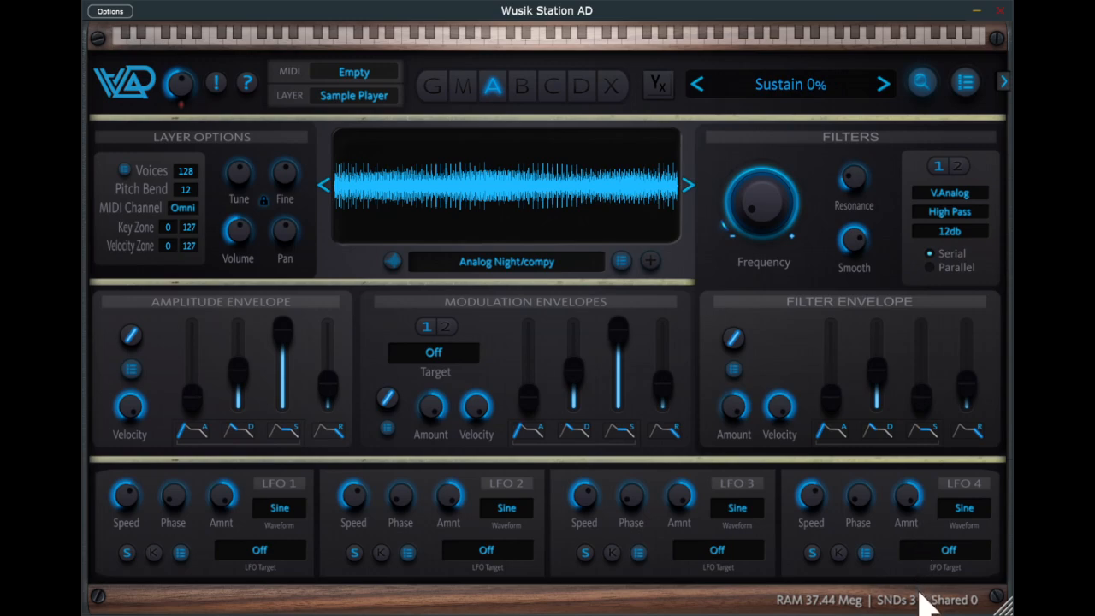
drag(885, 391, 884, 331)
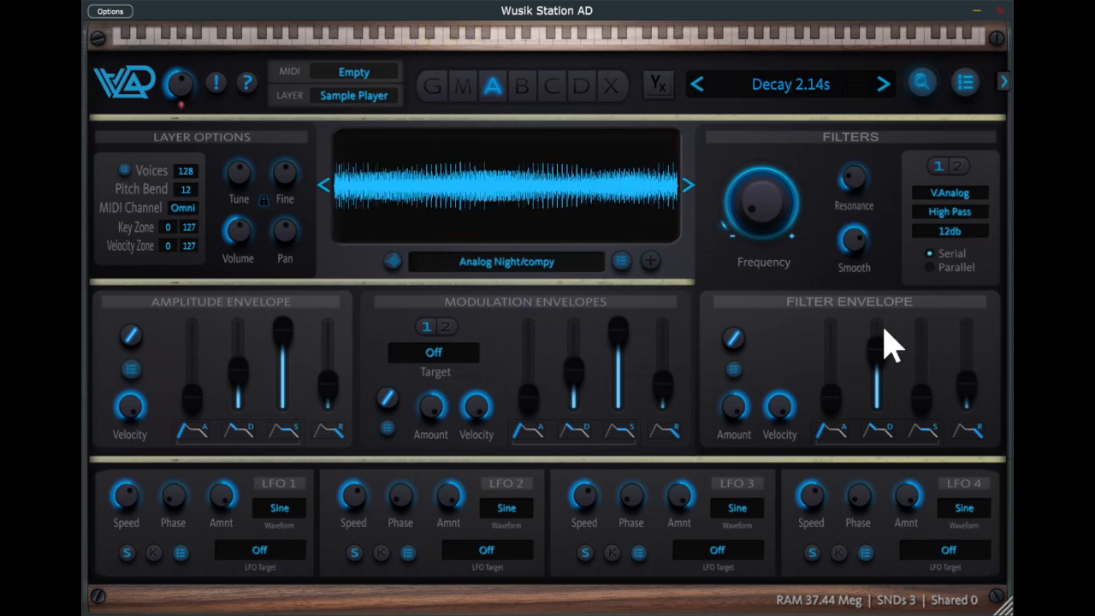
drag(975, 399, 976, 377)
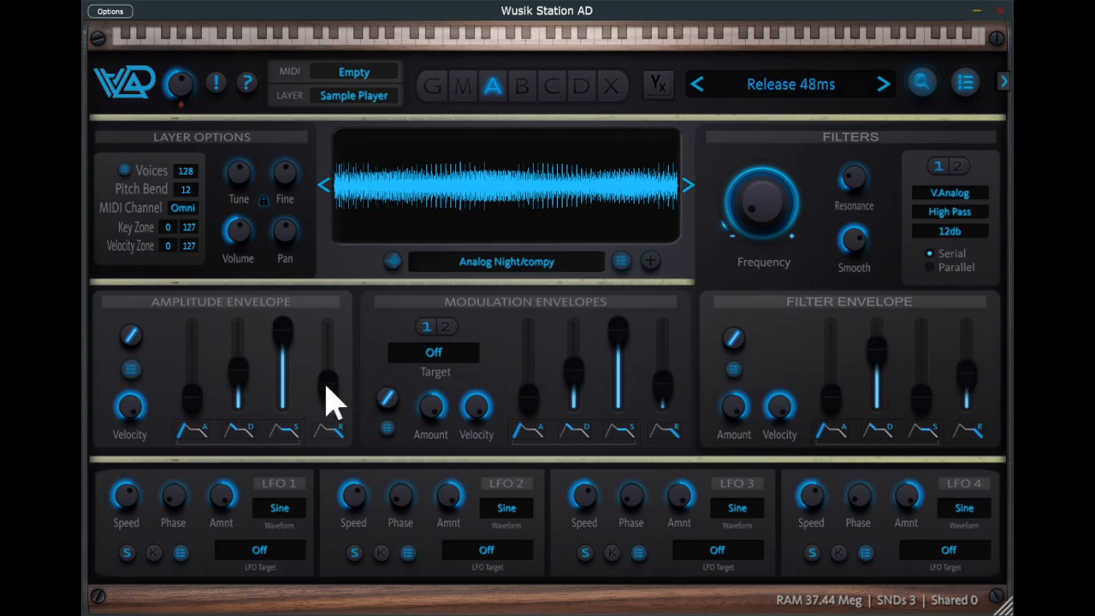
drag(326, 398, 336, 382)
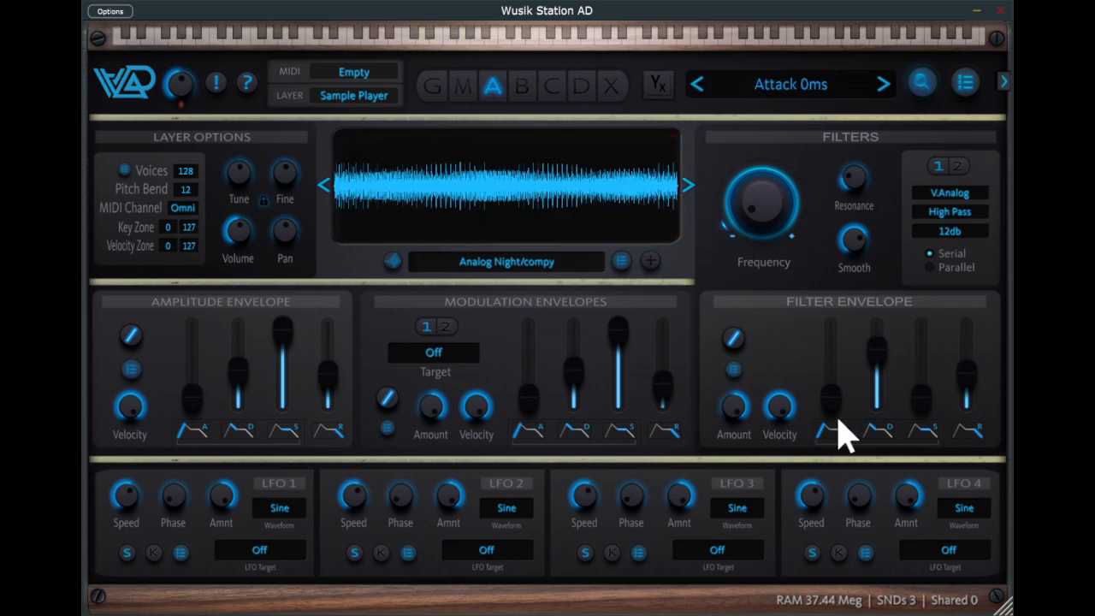
drag(967, 370, 971, 315)
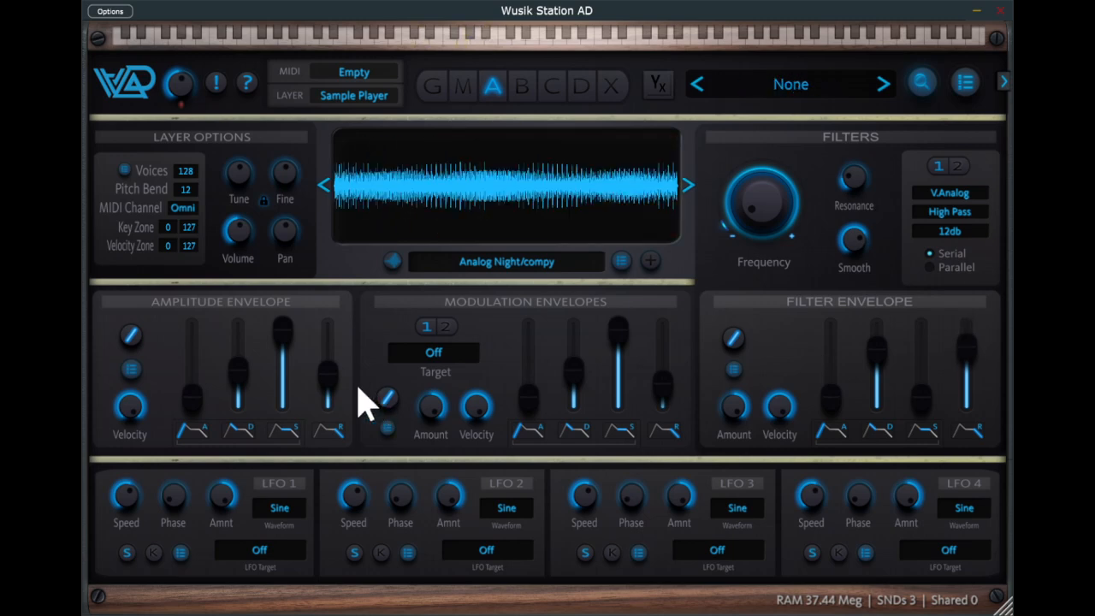
drag(342, 399, 339, 381)
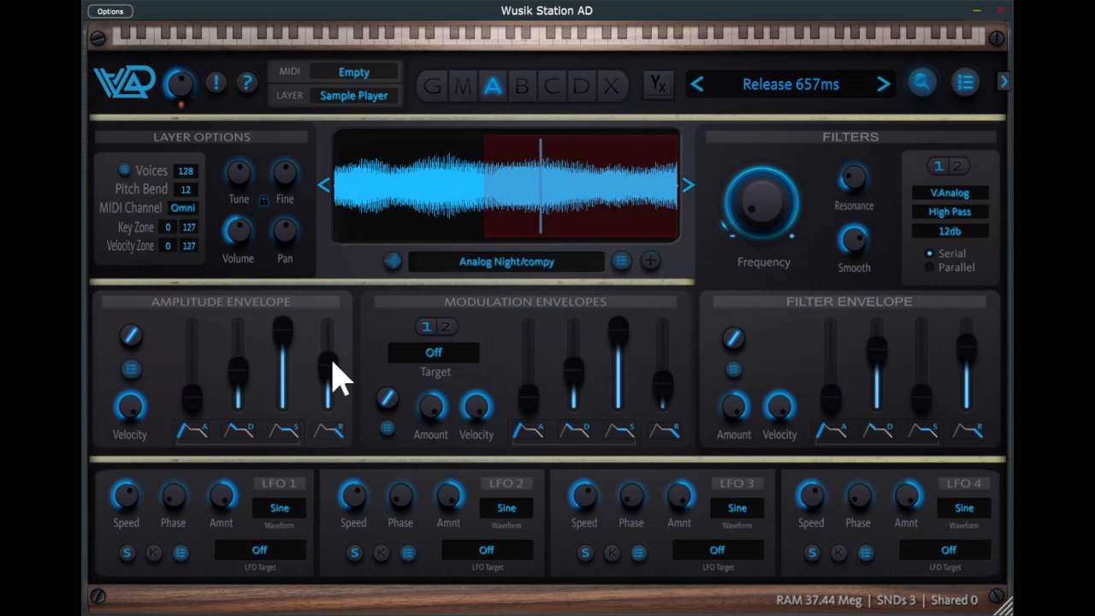
Add the Double Chorus and Stereo Delay effects to the layer inserts and return to the layer view.
click(619, 84)
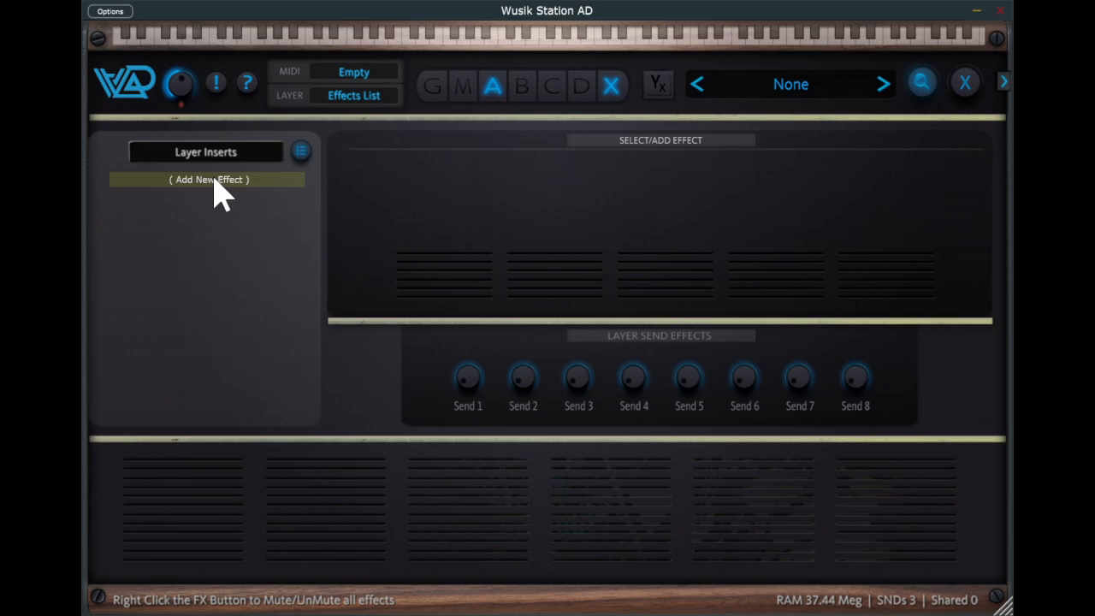
click(278, 231)
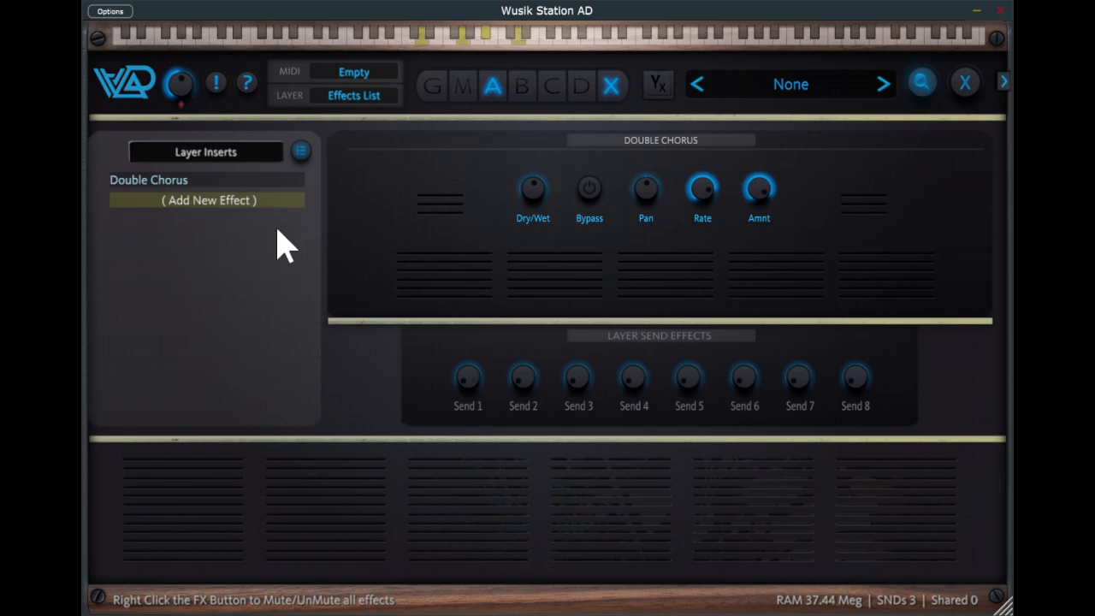
click(227, 210)
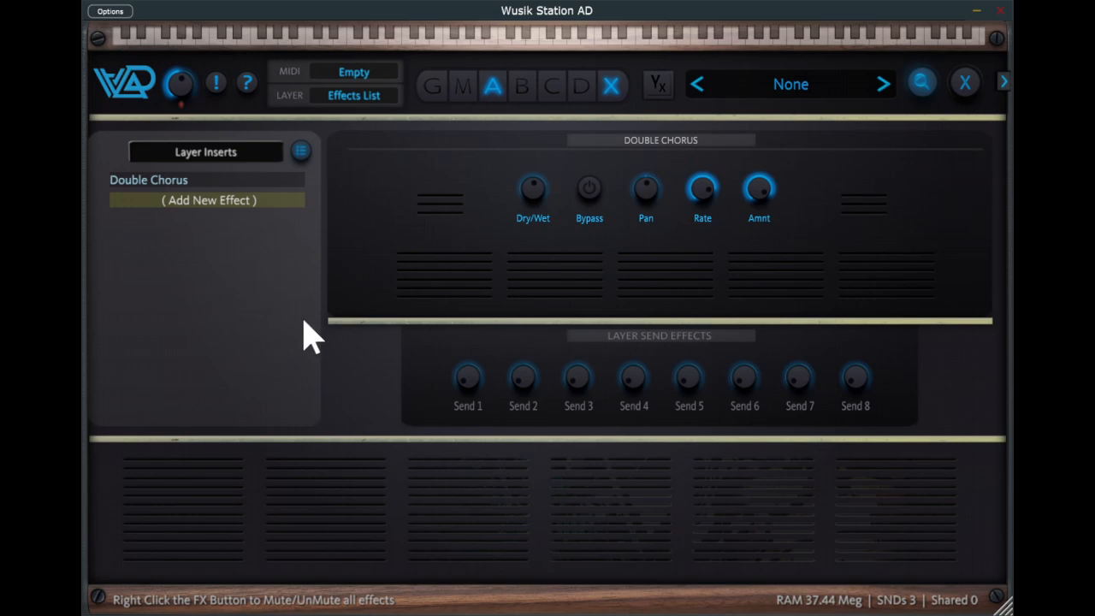
click(310, 335)
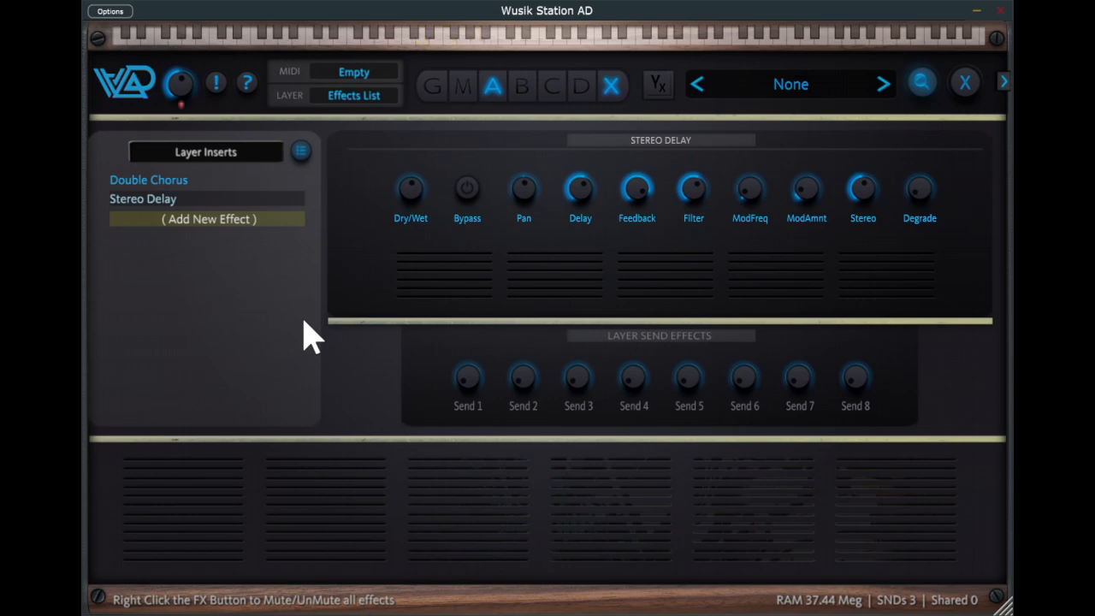
click(967, 91)
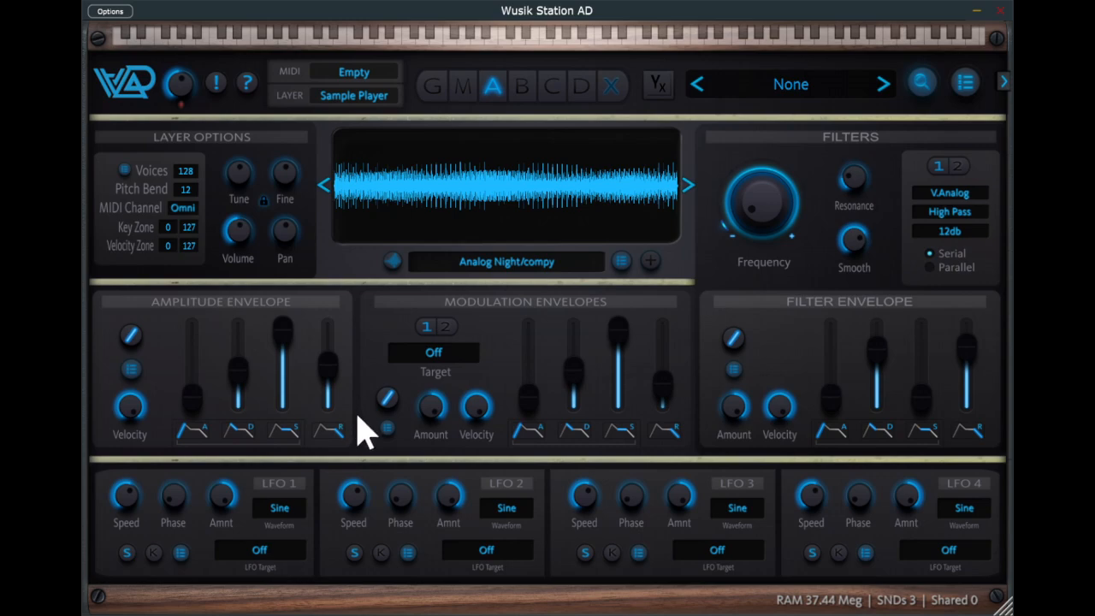
Set LFO 1 to the Random waveform and target it at Filter #1 Frequency.
click(439, 387)
click(387, 481)
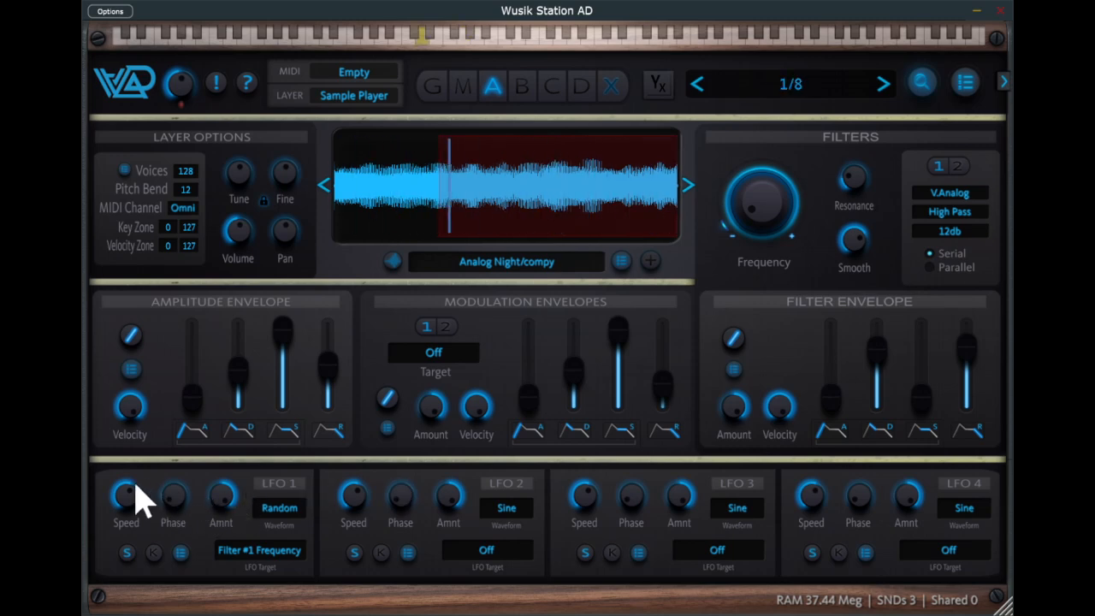
Set LFO 1's speed to 1/32 and bring its modulation amount down to 0%.
drag(124, 486, 122, 452)
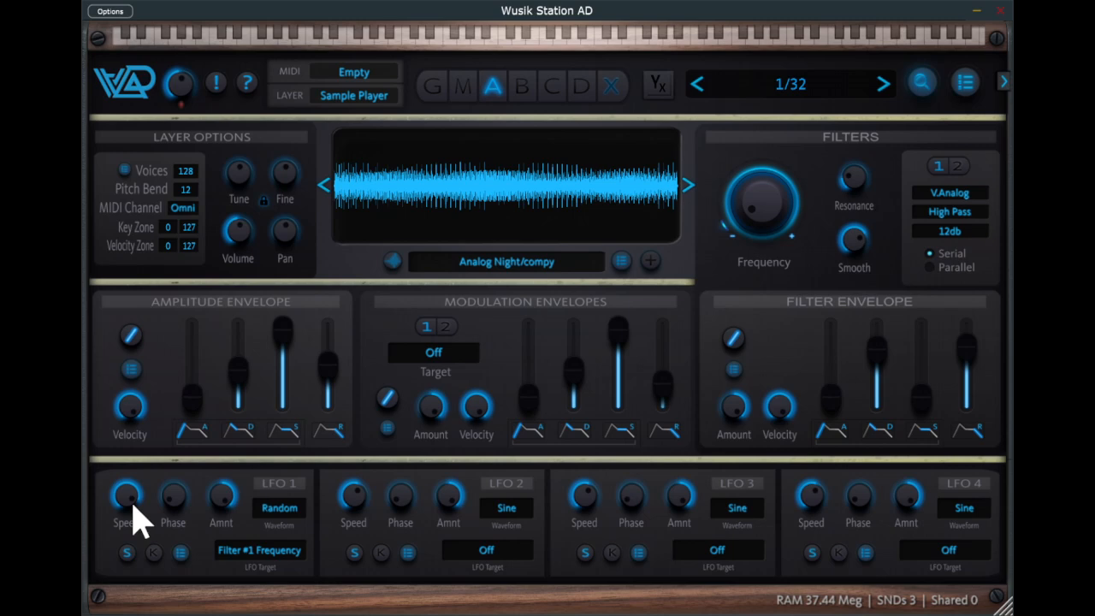
drag(226, 506, 244, 603)
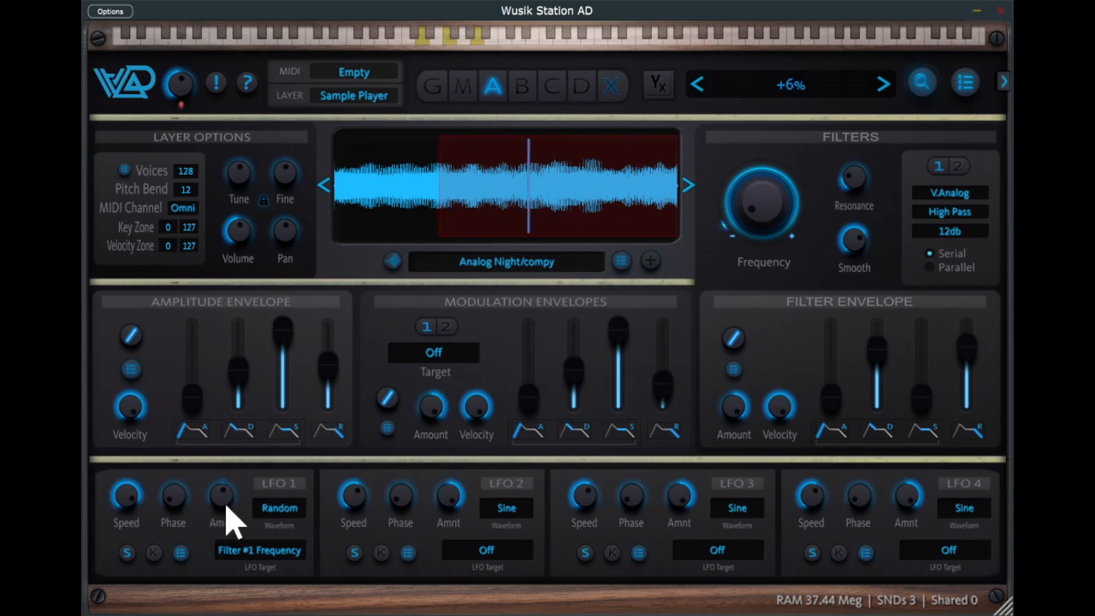
drag(223, 510, 223, 506)
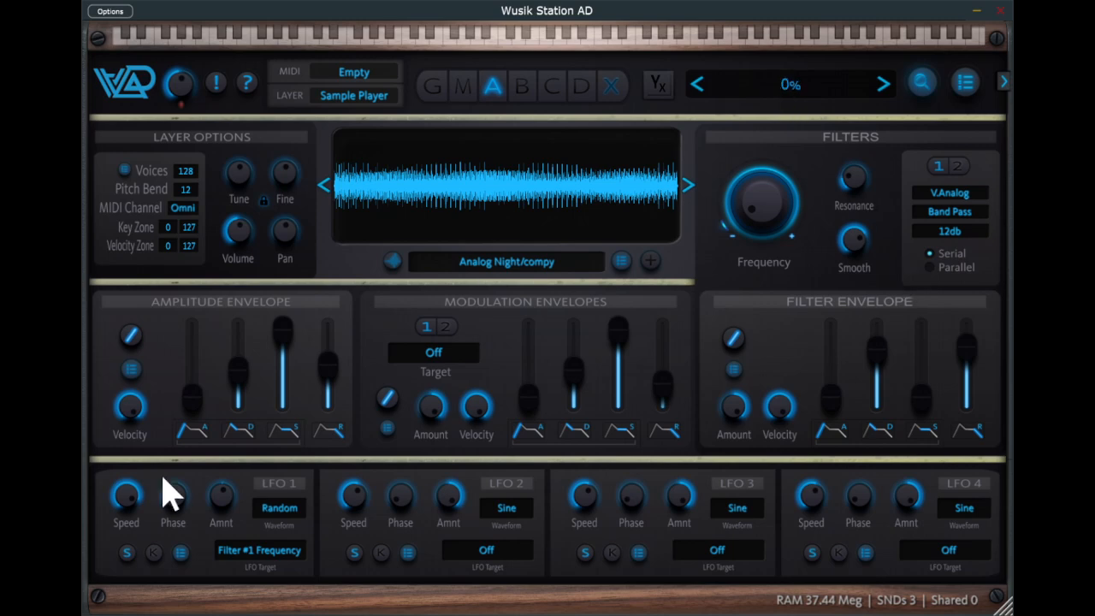
Save the sound as a new preset named Filter Envelope in the AD Showcasing set, with the category Synth.
click(352, 405)
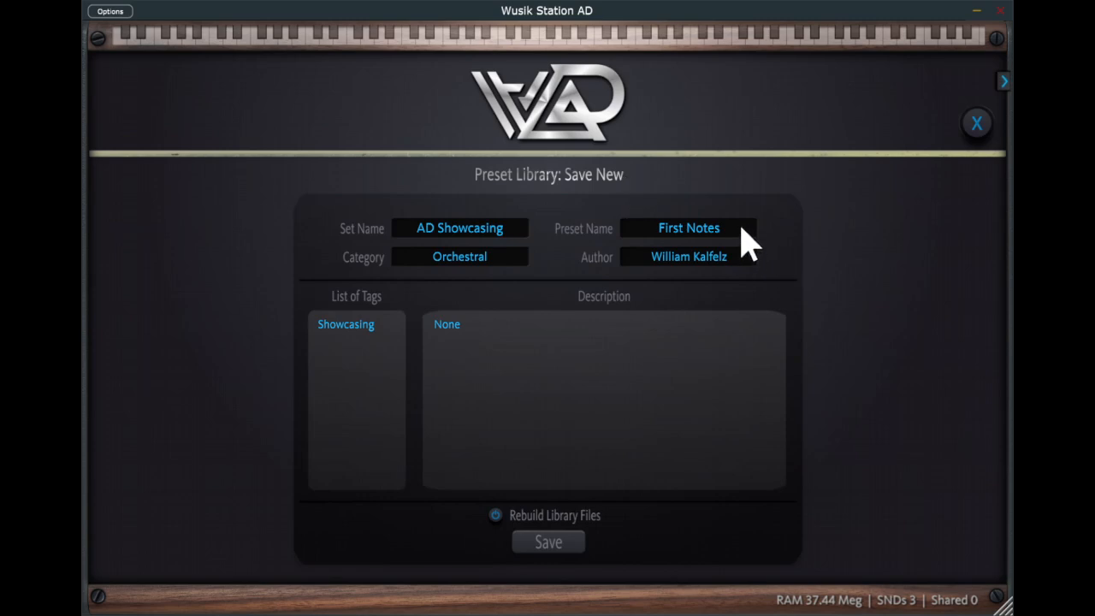
click(742, 229)
text(Filter Envelope)
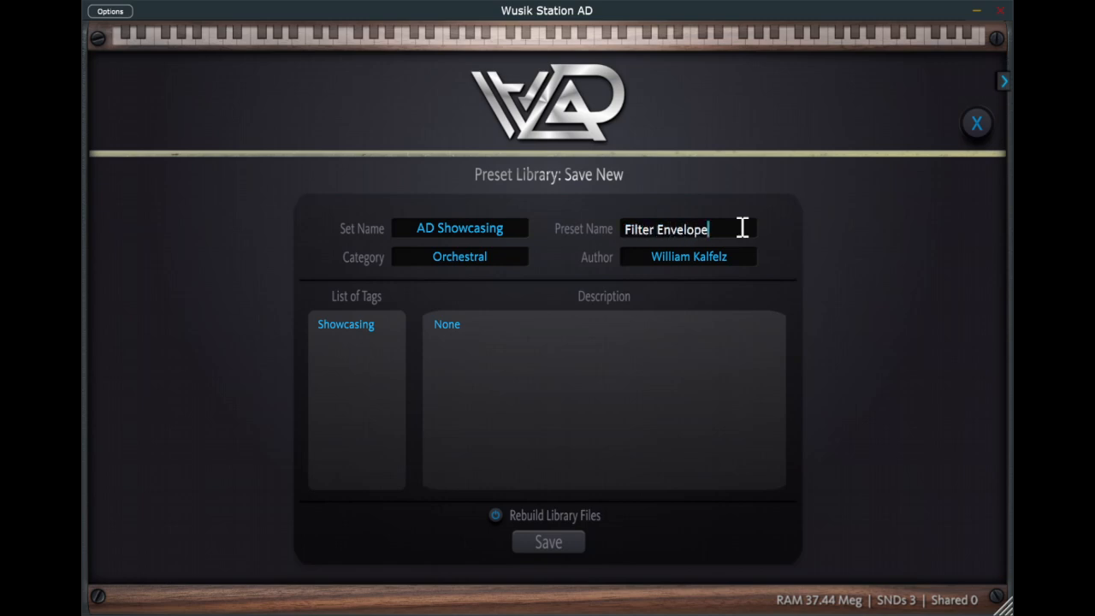
click(509, 257)
text(s)
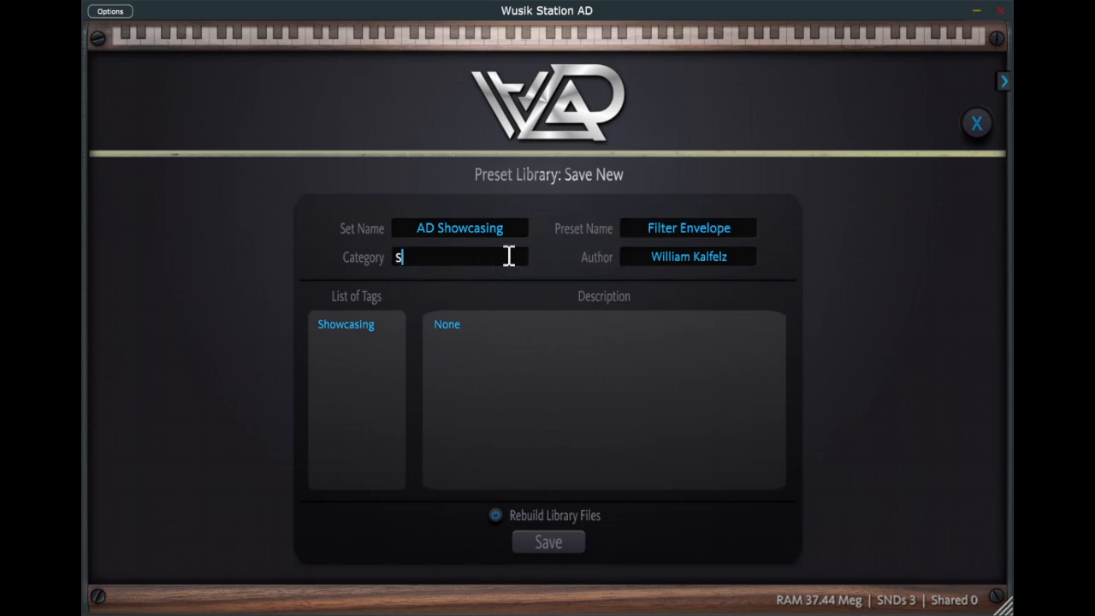
key(Return)
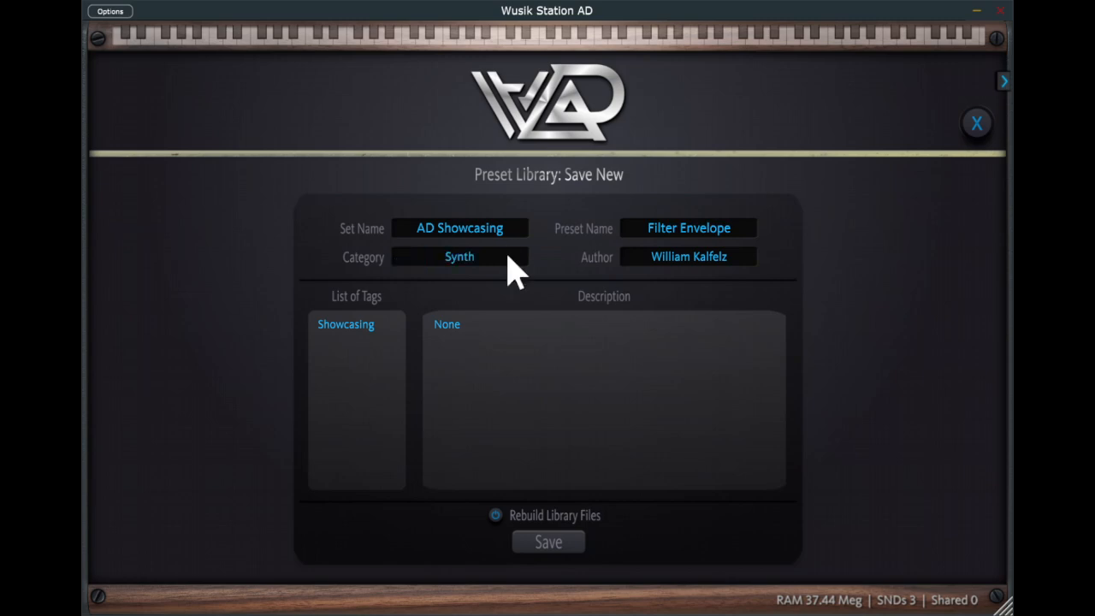
click(570, 539)
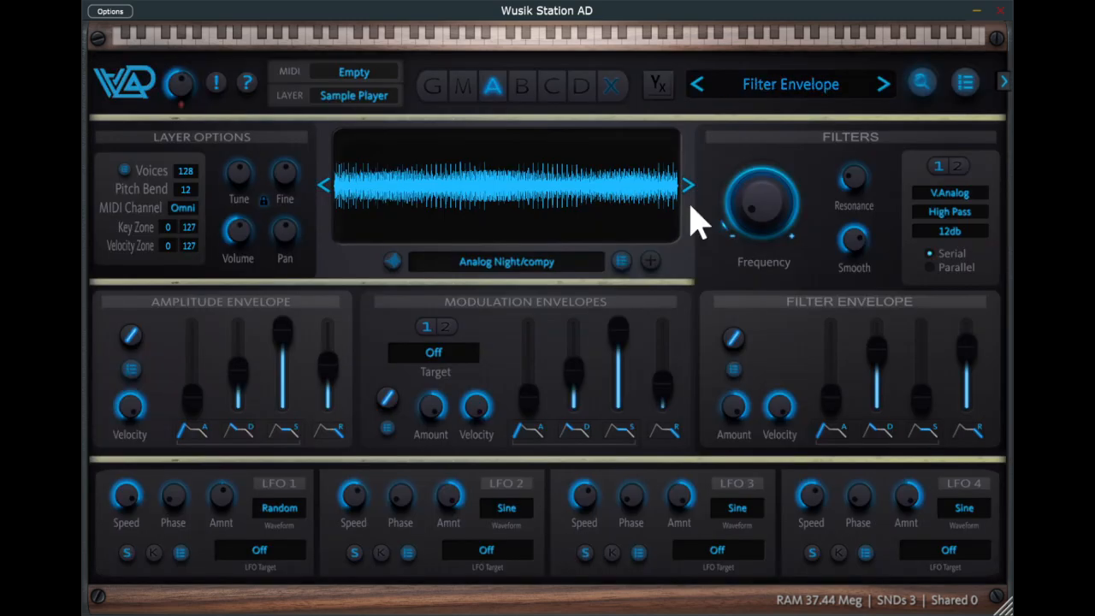
Check the AD Showcasing set in the preset library, refresh the library listing, check the set again and return to the layer view.
click(776, 84)
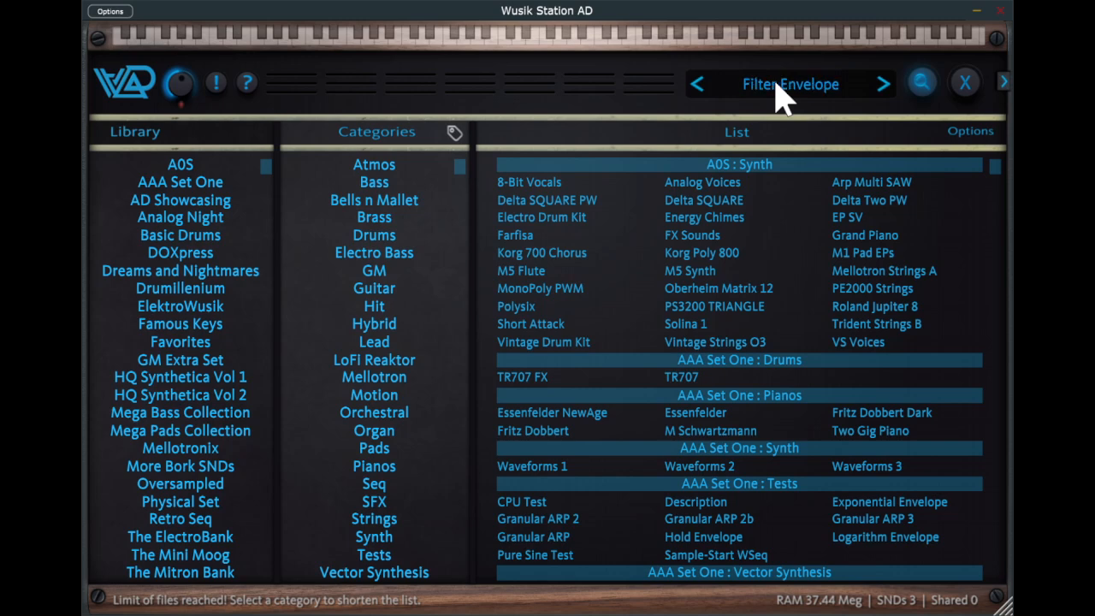
click(205, 205)
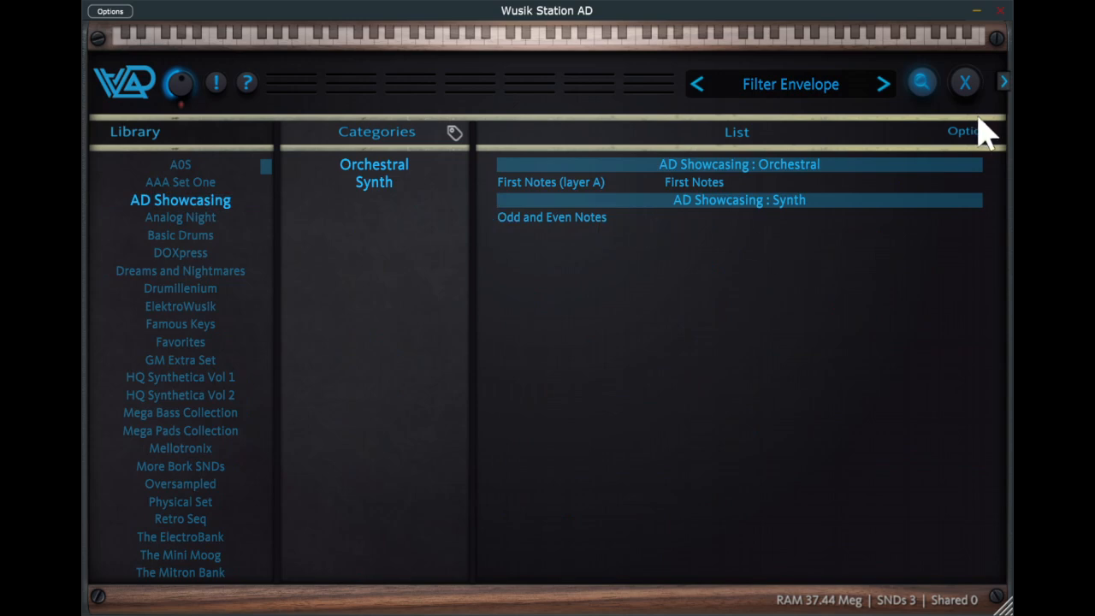
click(861, 173)
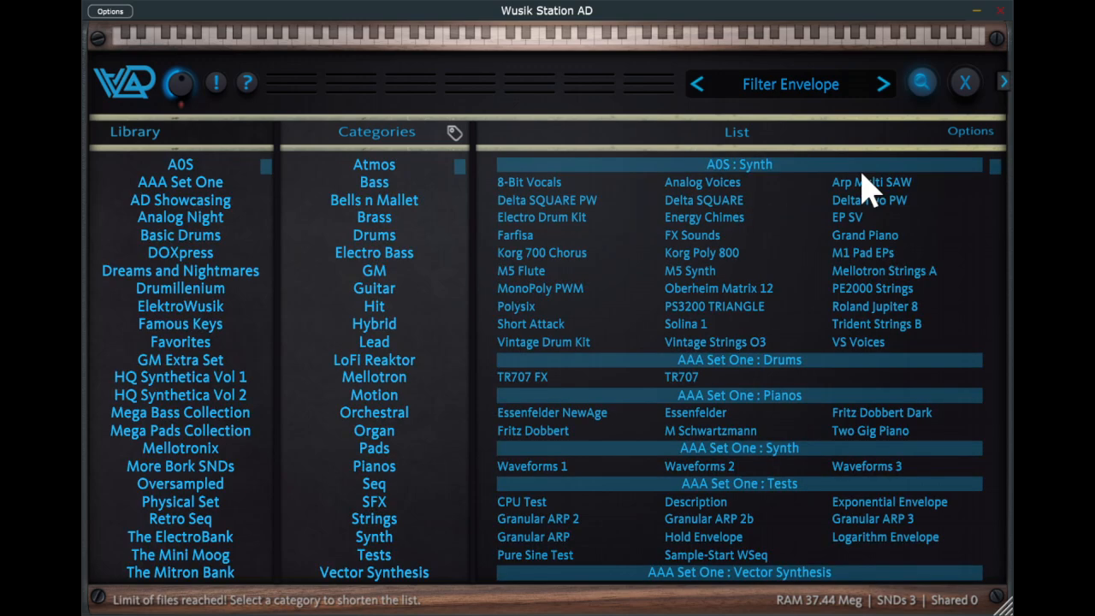
click(185, 205)
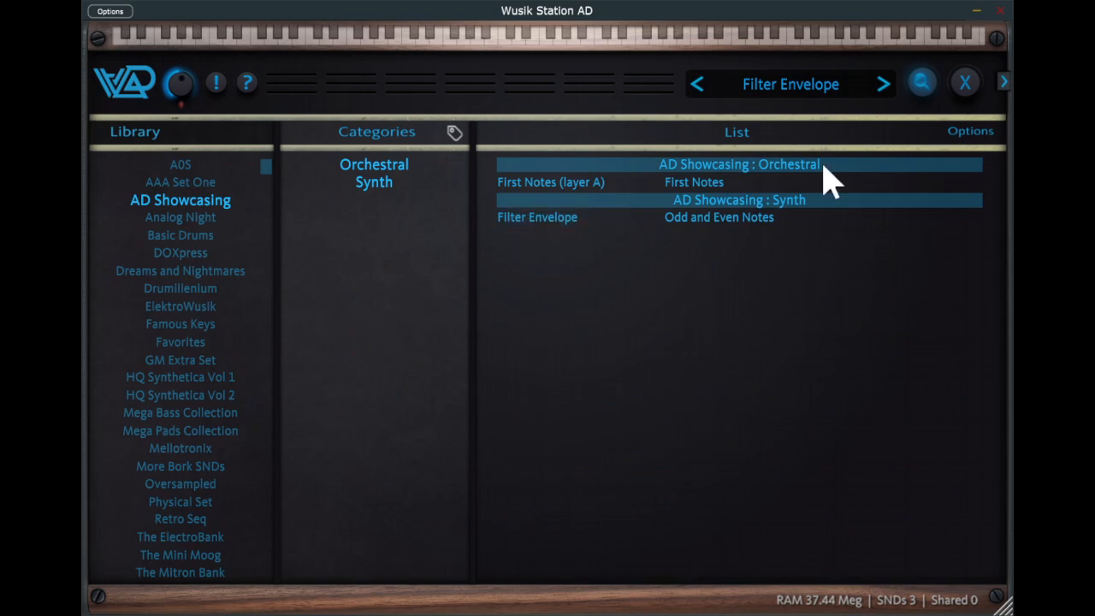
click(965, 83)
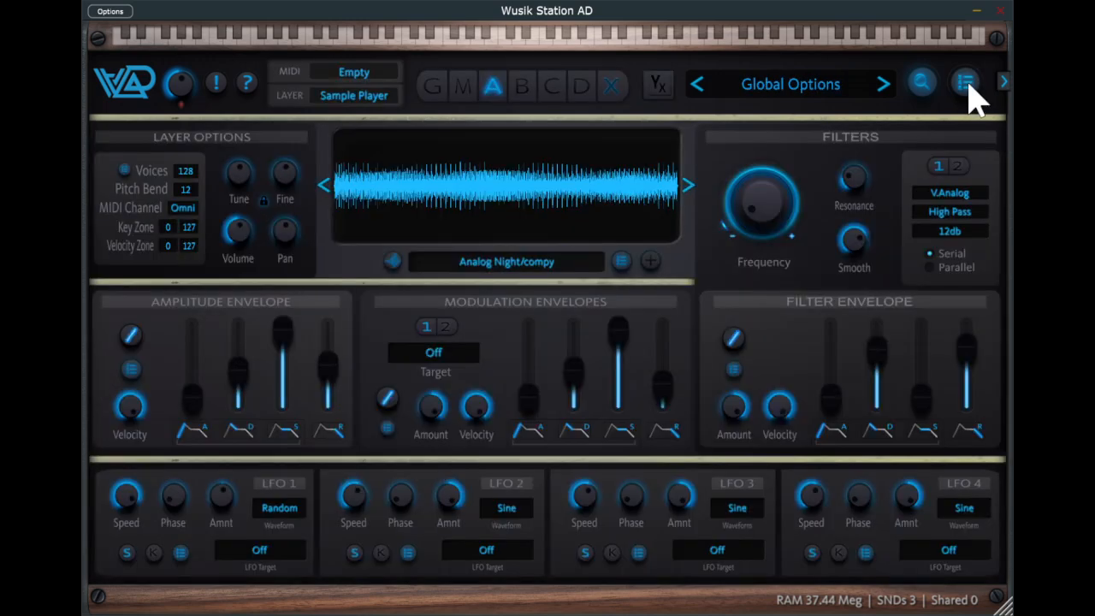